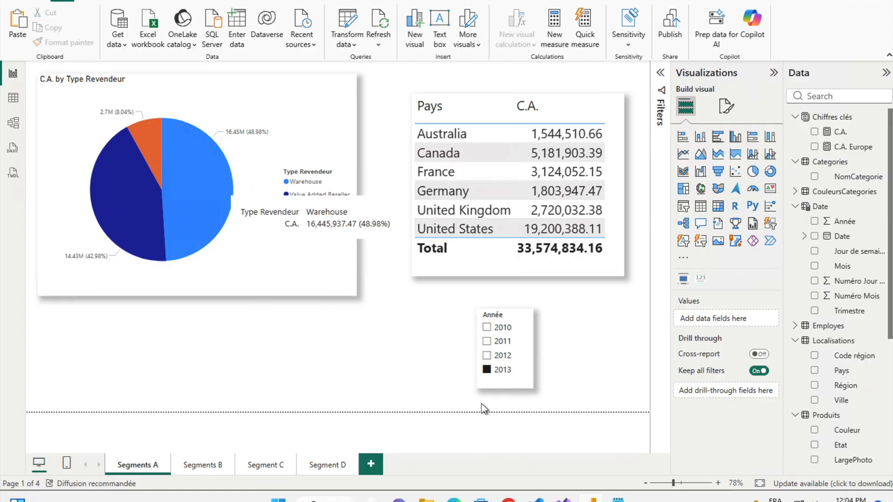
# Step: Compare the visuals on the Segments A page by filtering Année to 2012, 2011, 2012, 2013, 2010 and 2011 in turn
pyautogui.click(486, 355)
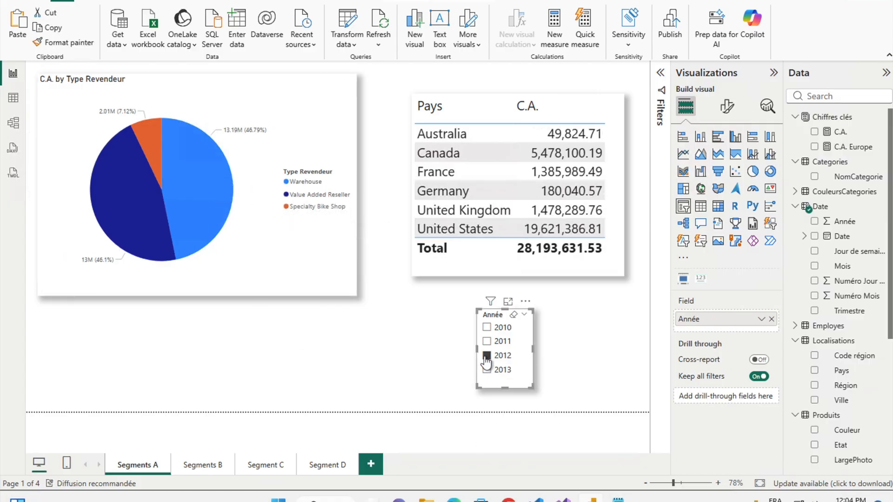
pyautogui.moveTo(201, 191)
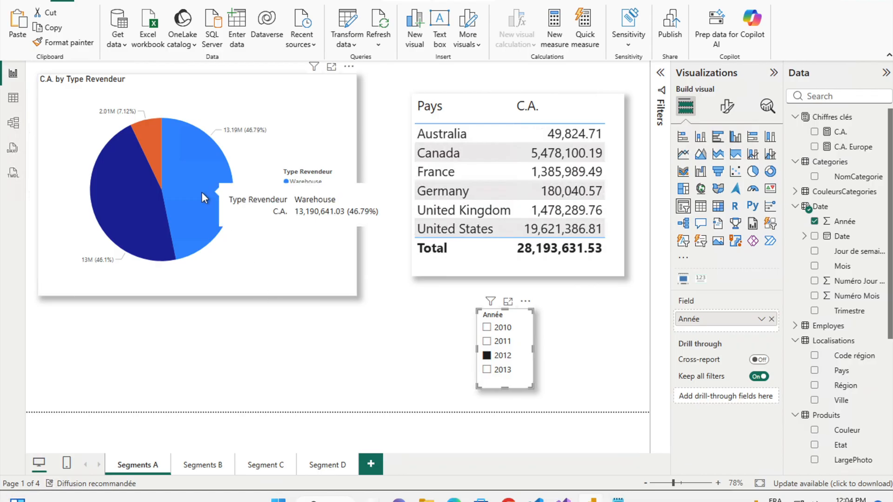
pyautogui.click(486, 343)
pyautogui.moveTo(188, 173)
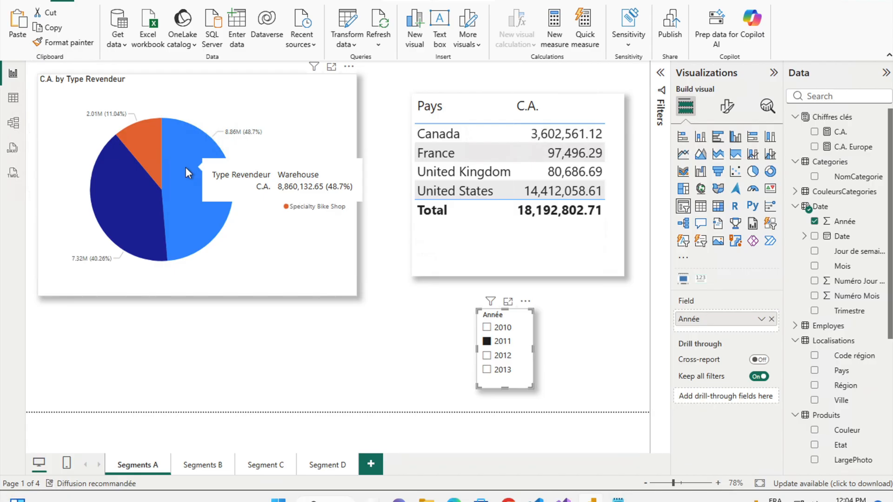
pyautogui.click(486, 355)
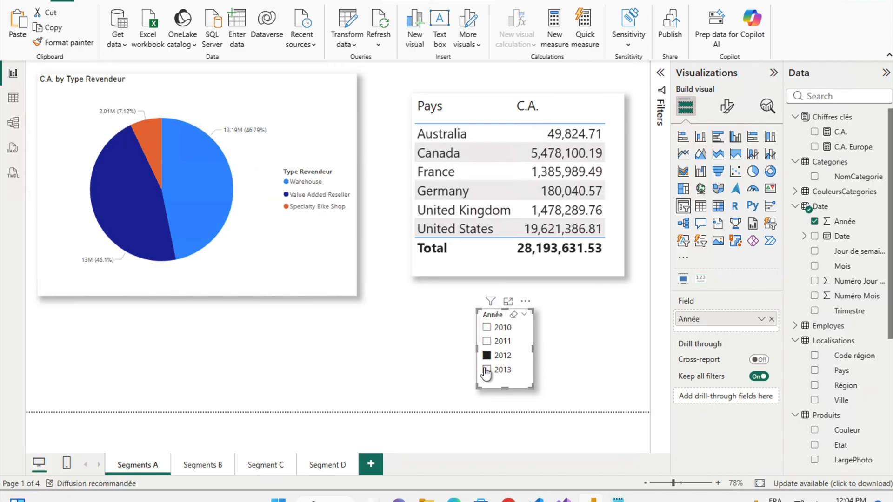
pyautogui.click(486, 370)
pyautogui.click(486, 327)
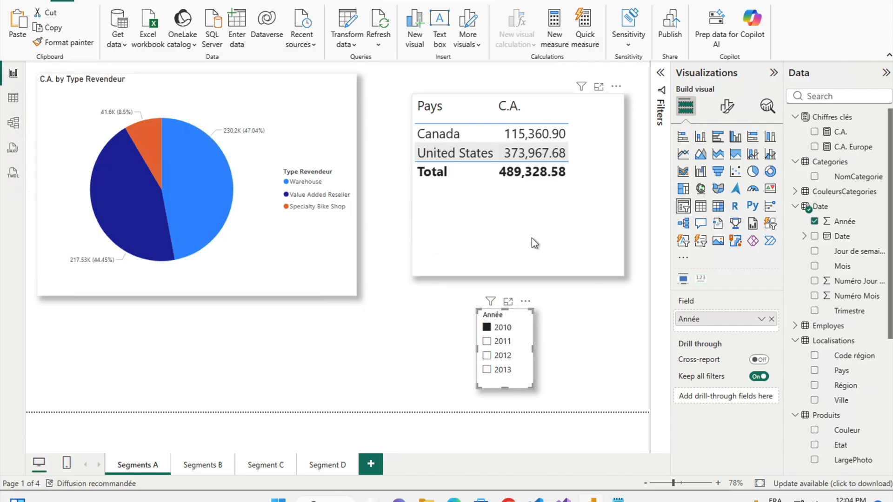
pyautogui.click(486, 341)
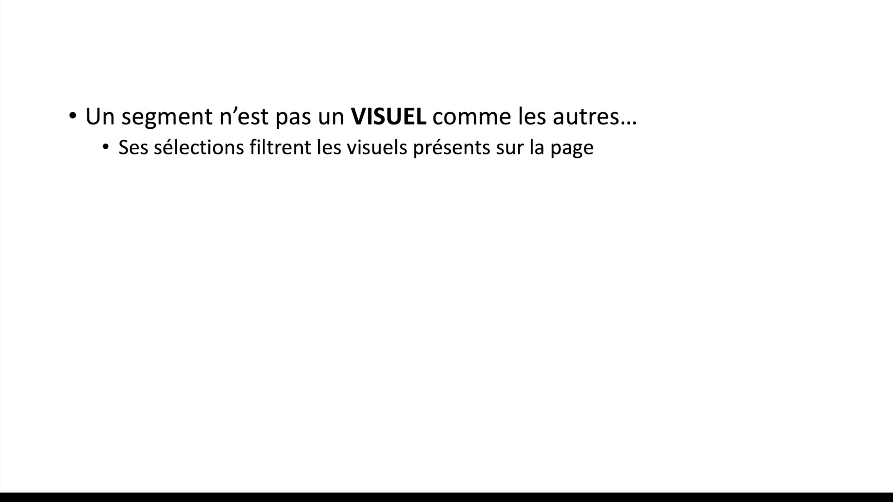
pyautogui.press('Right')
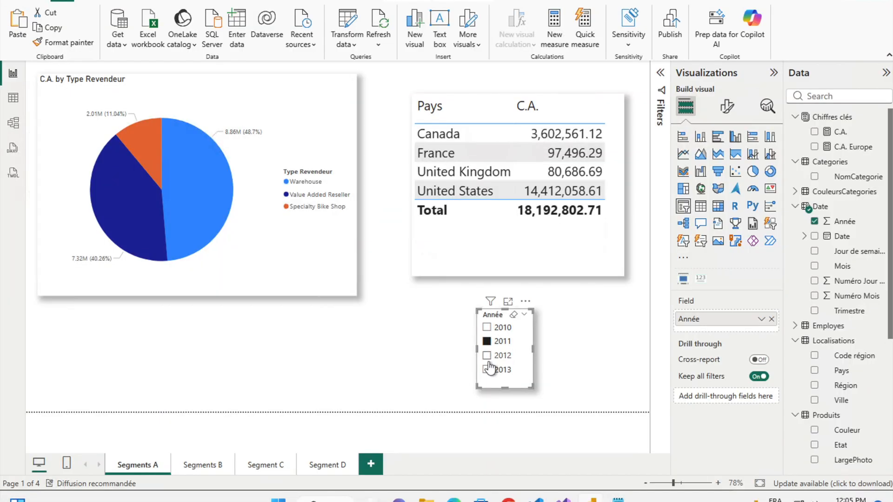
# Step: Filter the Segments A visuals to the year 2012 with the Année slicer
pyautogui.click(486, 356)
pyautogui.click(486, 356)
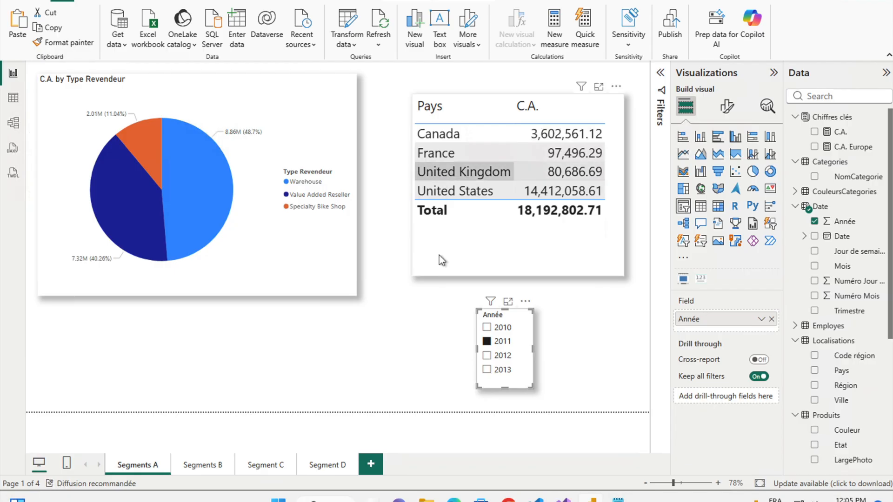
pyautogui.click(487, 357)
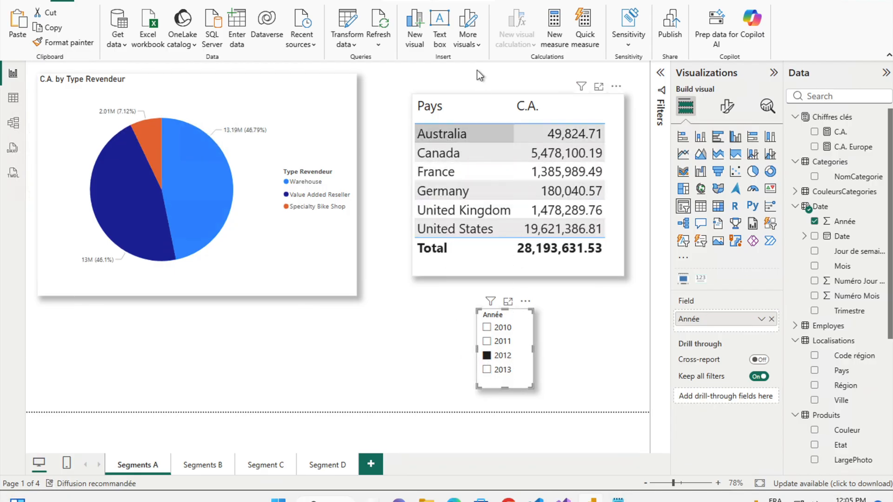
# Step: Set the Année slicer's interaction with the Pays and C.A. table to None, and finish editing interactions
pyautogui.click(408, 1)
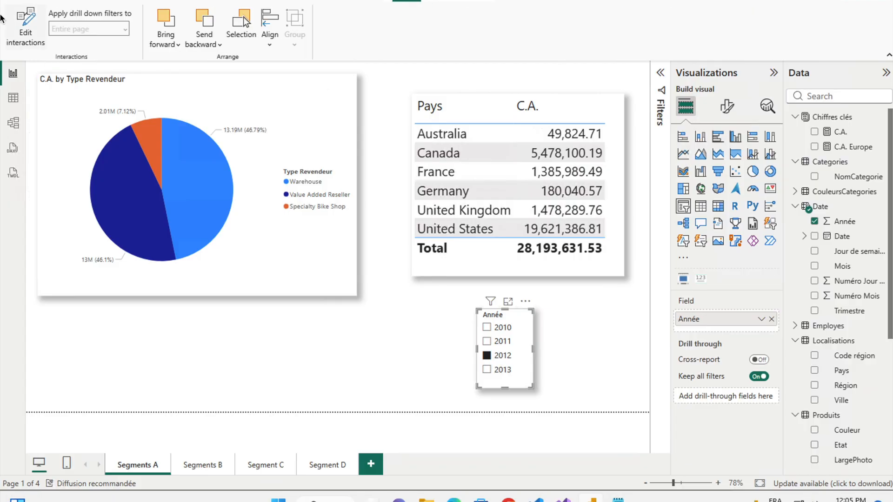
pyautogui.click(25, 23)
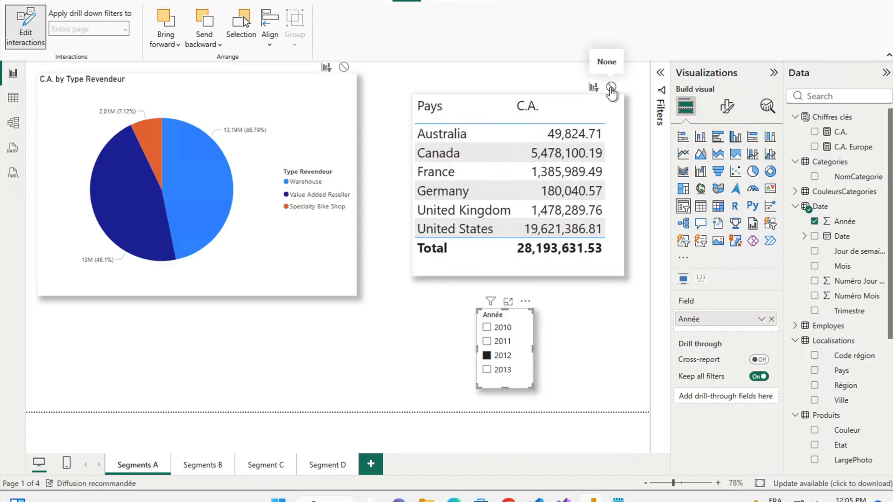
pyautogui.click(611, 87)
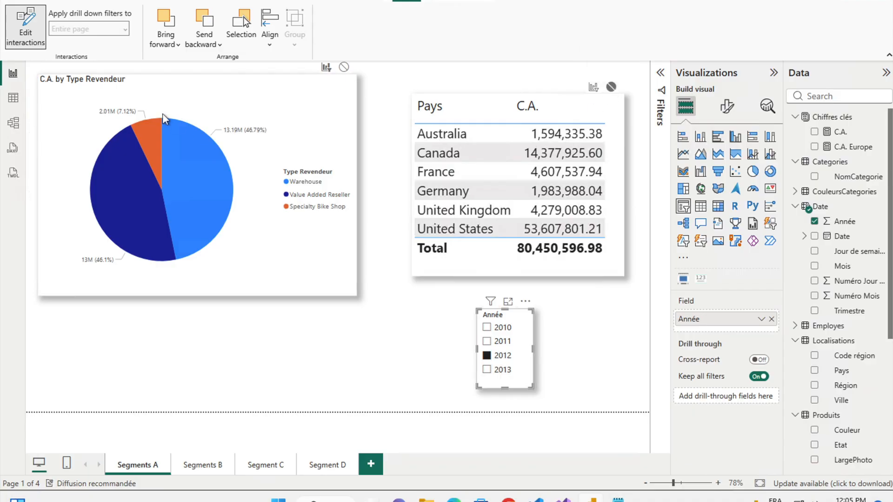
pyautogui.click(25, 38)
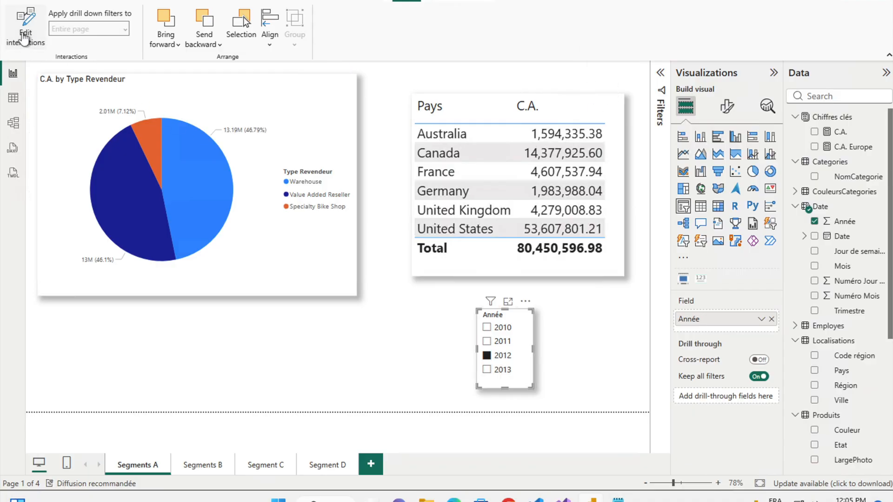
# Step: Select 2011, 2012, 2013 and 2010 in turn in the Année slicer to check its effect on both visuals
pyautogui.click(487, 341)
pyautogui.click(486, 356)
pyautogui.click(487, 369)
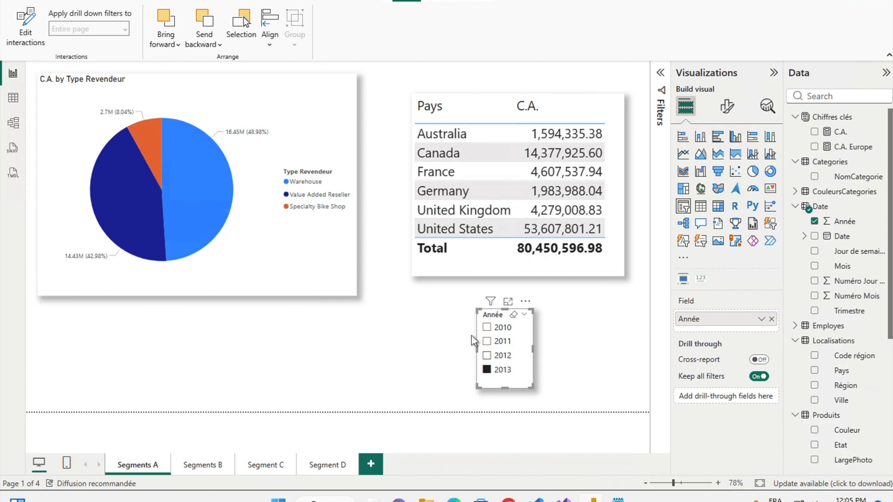
pyautogui.click(486, 328)
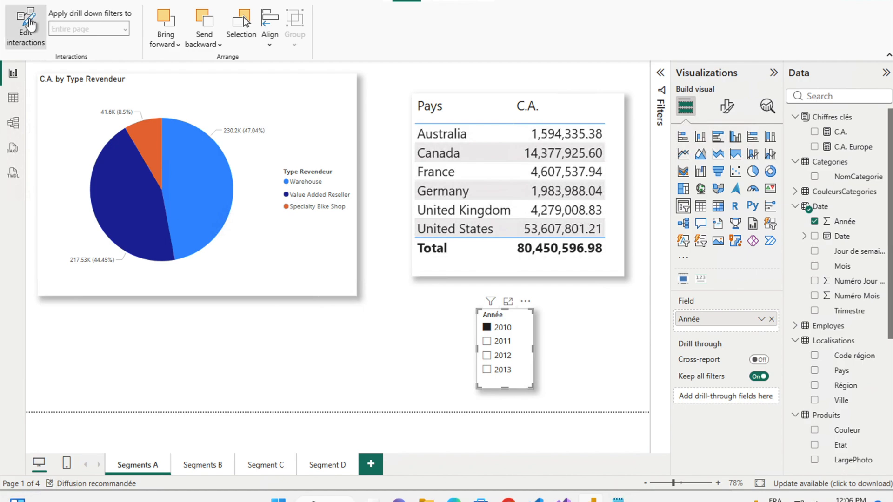
# Step: Restore the Année slicer's filtering of the Pays and C.A. table, and select France in that table
pyautogui.click(29, 23)
pyautogui.click(593, 87)
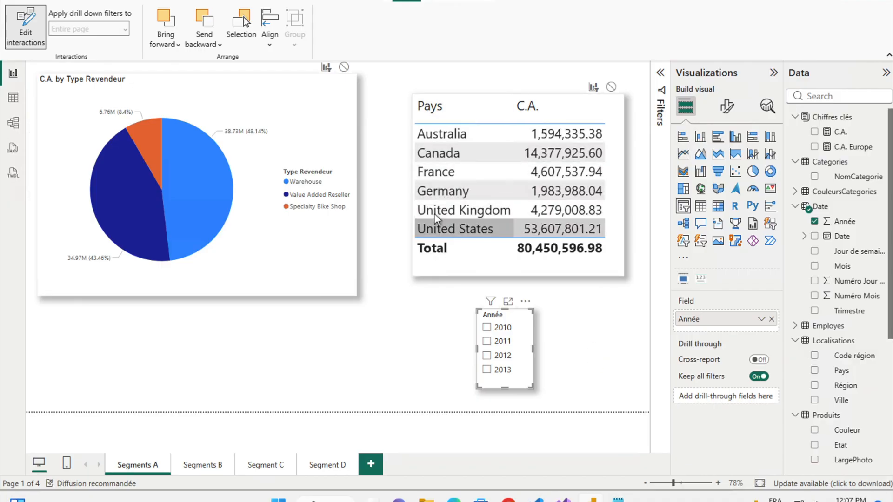
pyautogui.click(445, 172)
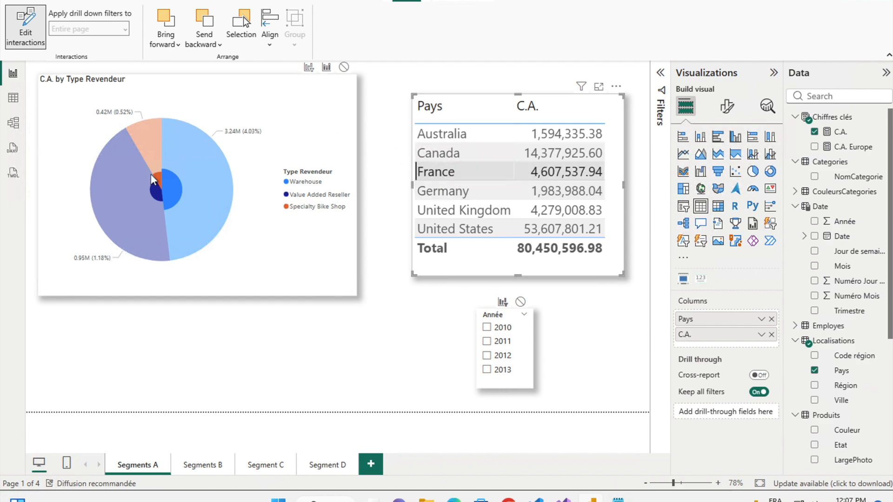
pyautogui.moveTo(201, 237)
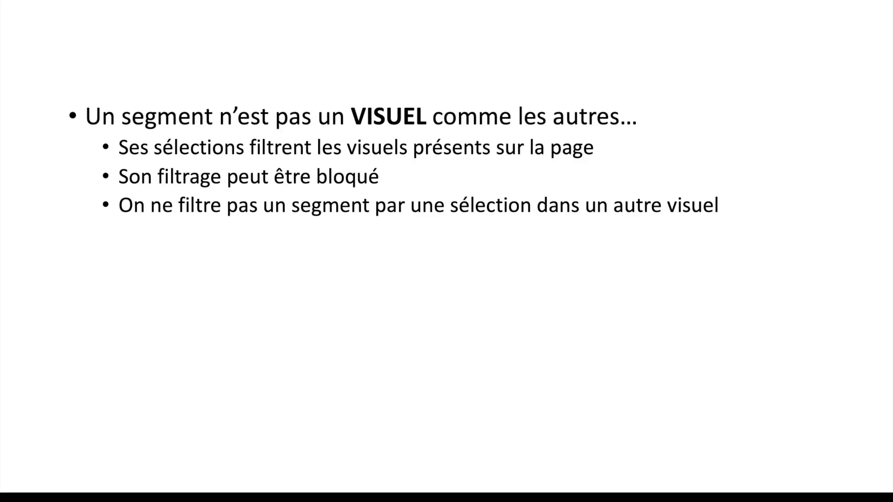
pyautogui.press('Right')
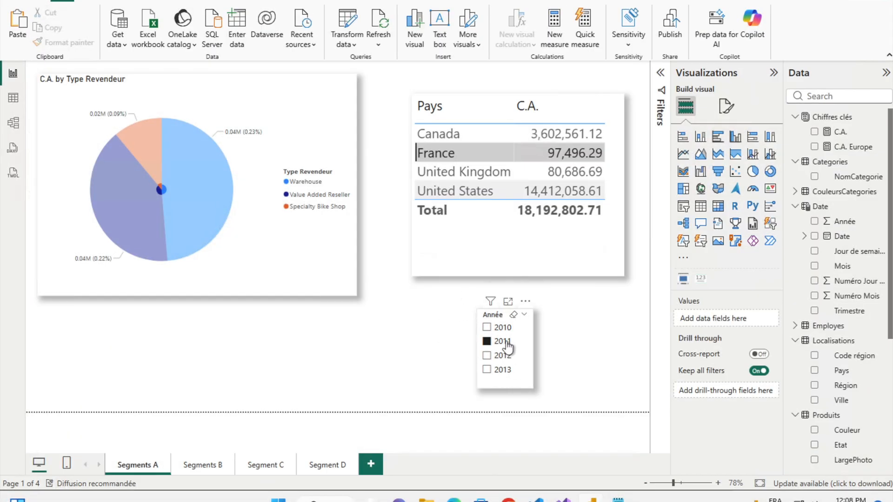
# Step: Show the filters that apply to the C.A. by Type Revendeur pie chart
pyautogui.click(661, 74)
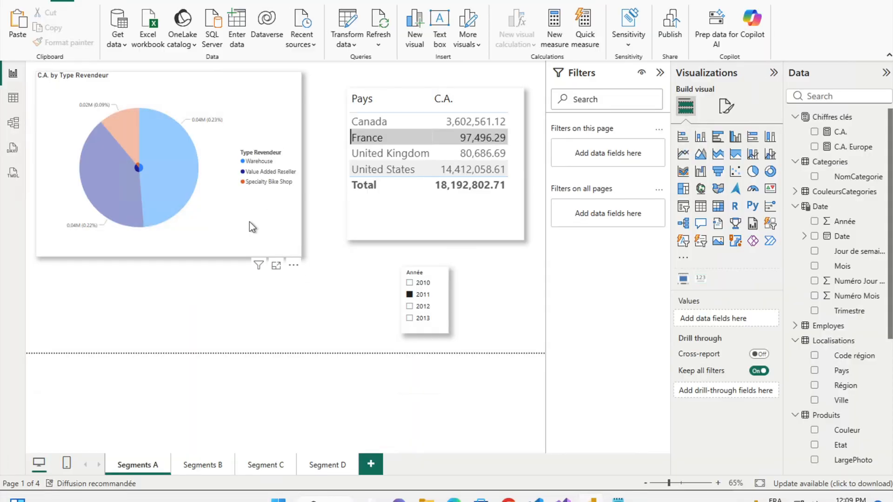
pyautogui.click(249, 222)
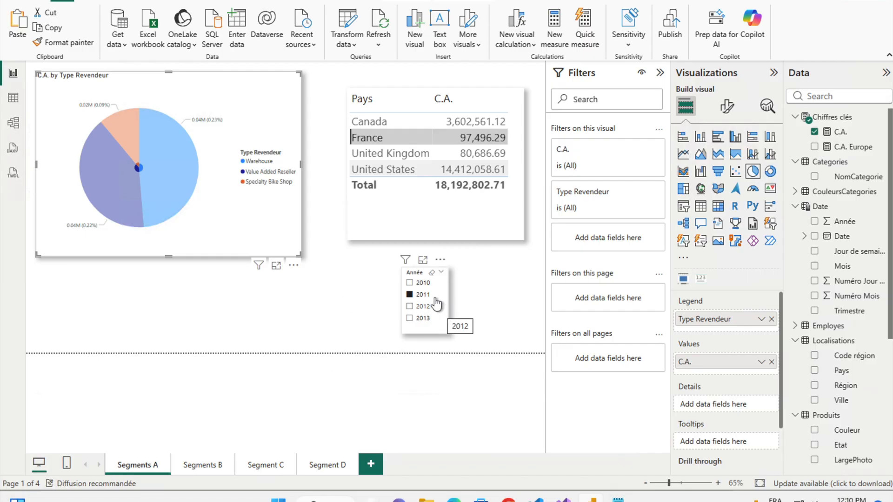
# Step: Go to the Segments B page and filter its visuals to the year 2010 with the Année slicer
pyautogui.click(207, 468)
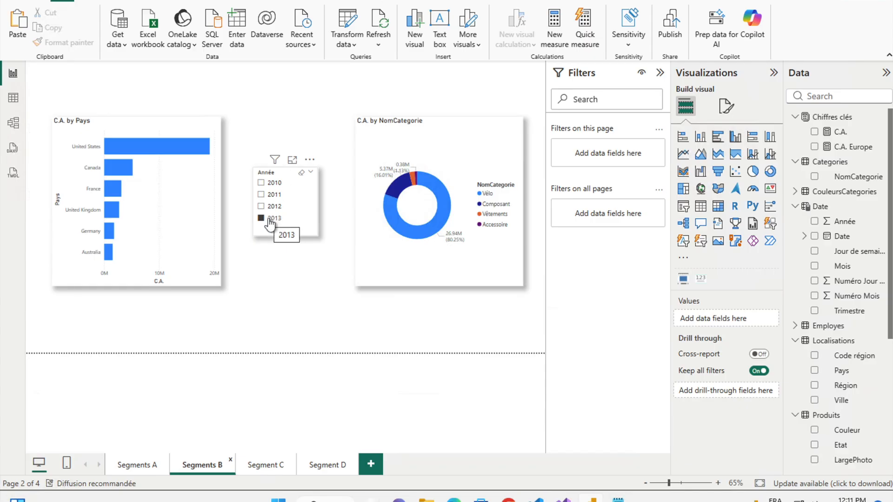
pyautogui.press('ctrl')
pyautogui.click(262, 184)
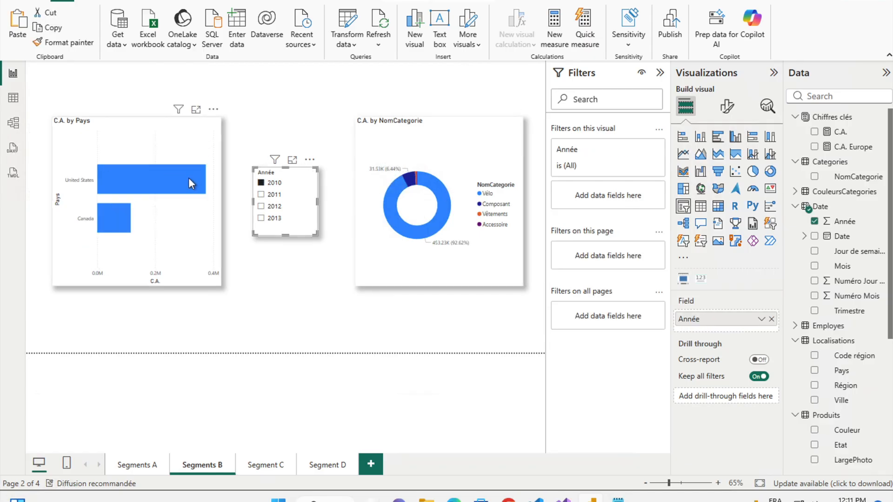
# Step: Compare the Année slicer selections on the Segments A and Segments B pages
pyautogui.press('ctrl')
pyautogui.click(137, 465)
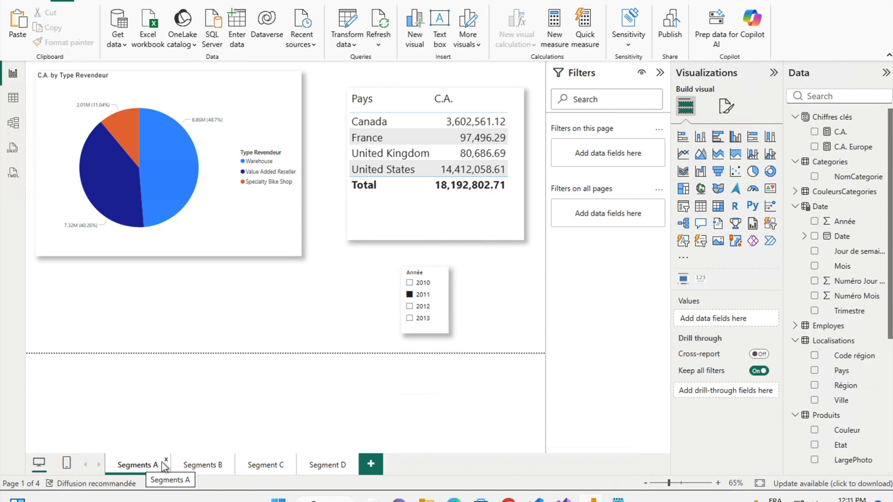
pyautogui.click(199, 466)
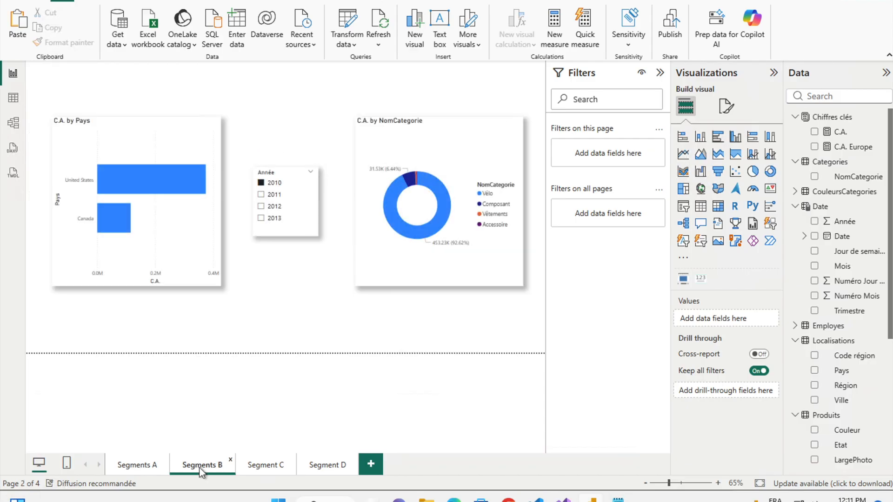
# Step: Go to the Segment C page and filter its map to the year 2012 with the Année slicer
pyautogui.click(259, 464)
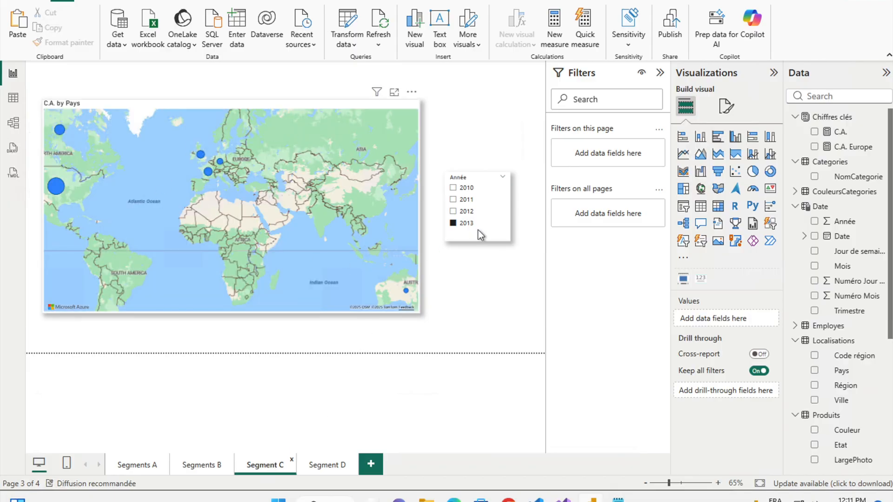
pyautogui.click(454, 223)
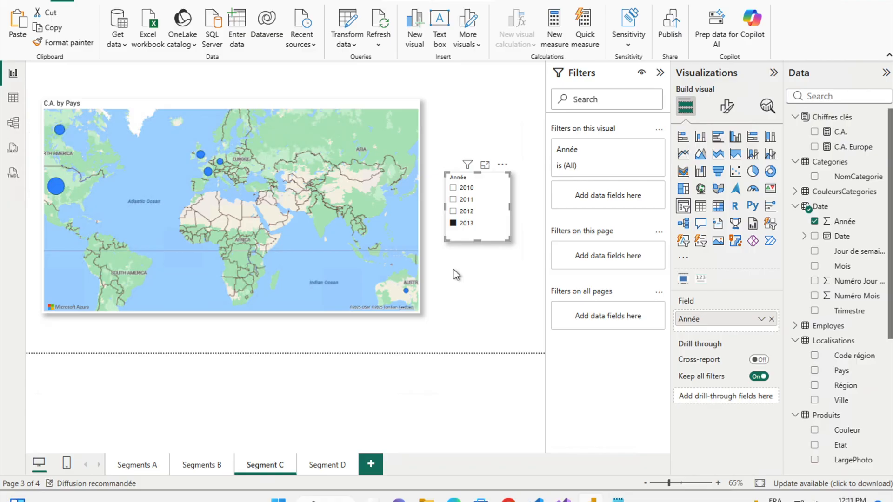
pyautogui.click(452, 211)
# Step: Revisit Segments B, return to Segments A and clear the 2011 selection in its Année slicer
pyautogui.click(216, 466)
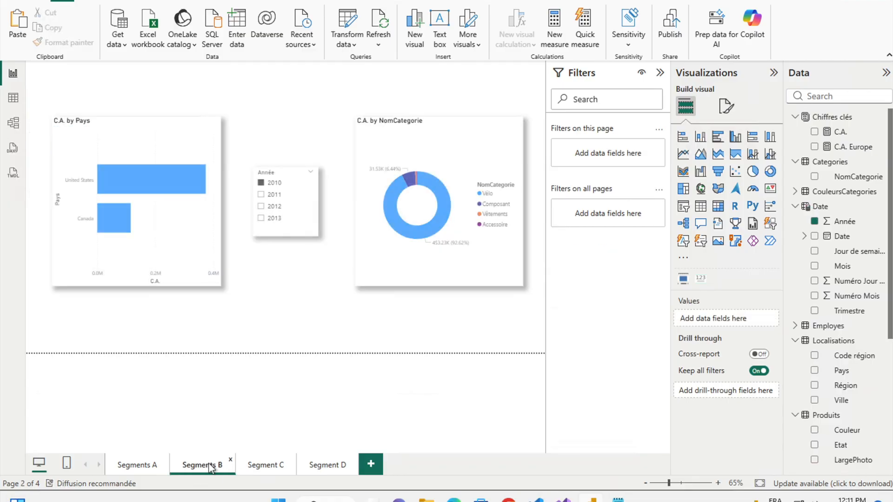
pyautogui.click(139, 467)
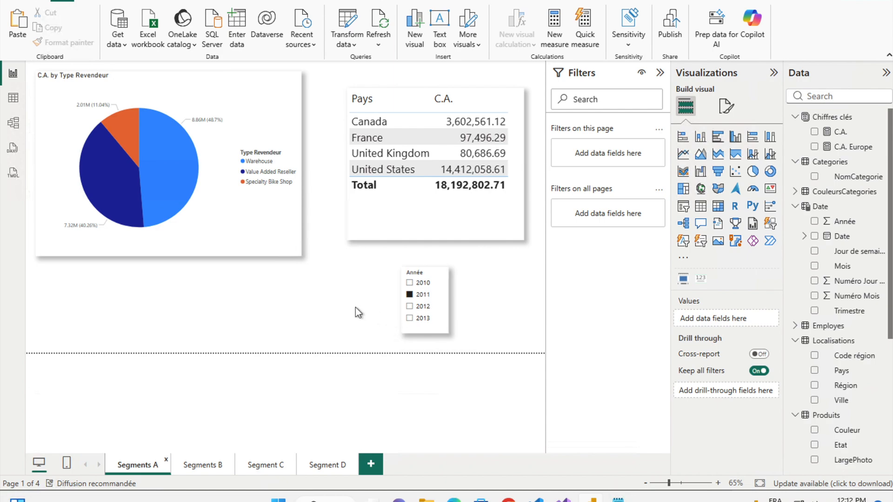
pyautogui.click(409, 294)
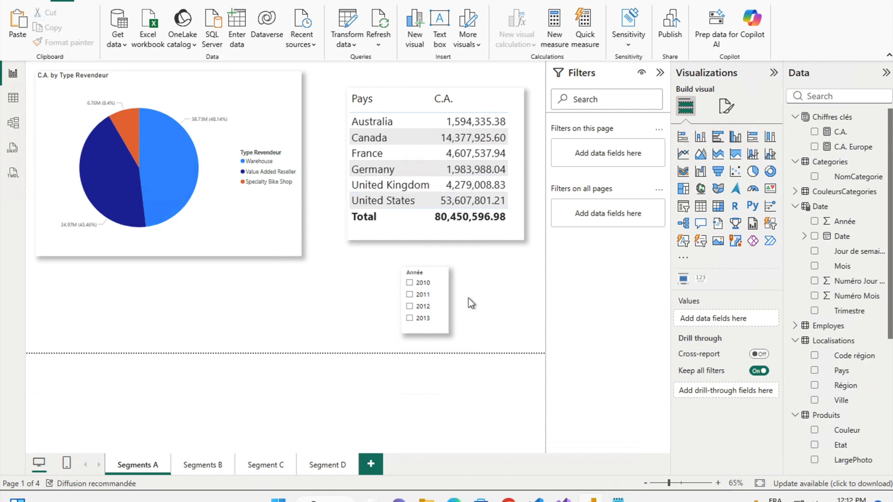
# Step: Display the Sync slicers pane with Visualizations and Filters collapsed, and select 2012 in the Année slicer on Segments A
pyautogui.click(209, 3)
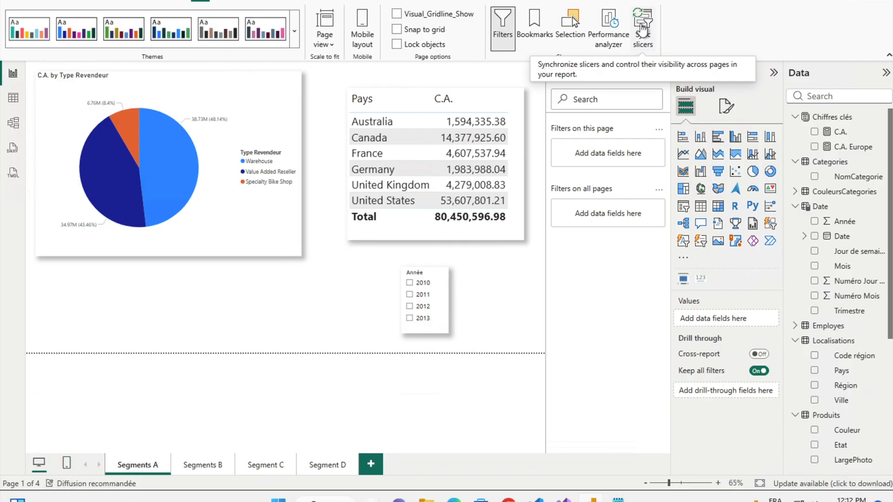
pyautogui.click(650, 26)
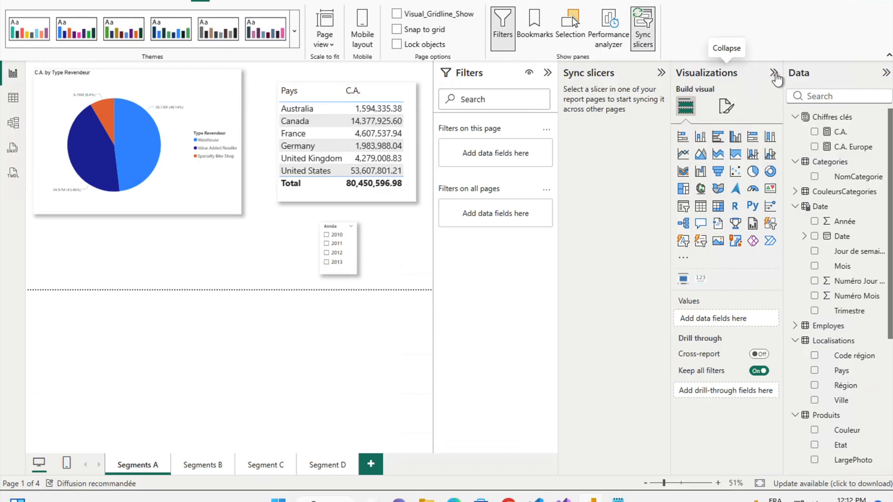
pyautogui.click(773, 73)
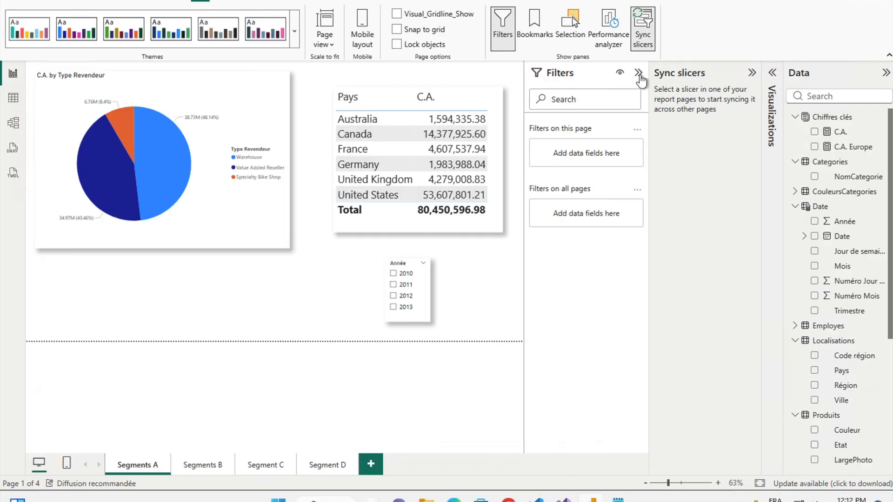
pyautogui.click(639, 73)
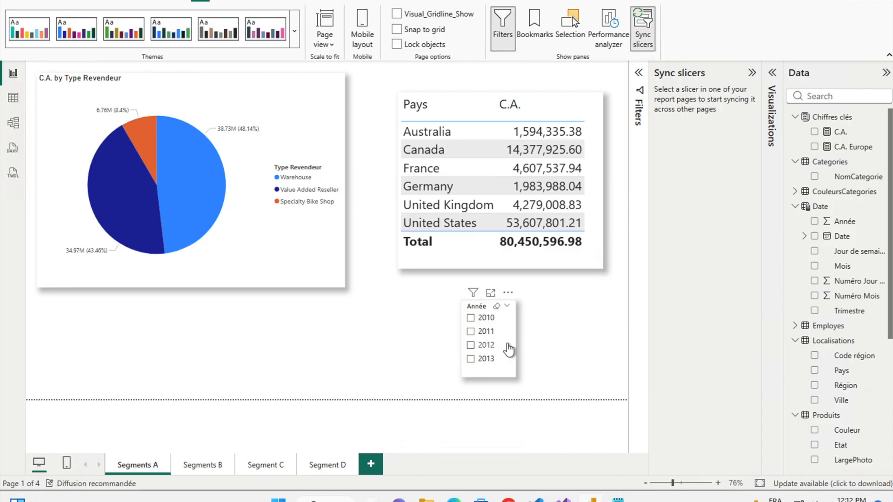
pyautogui.click(508, 346)
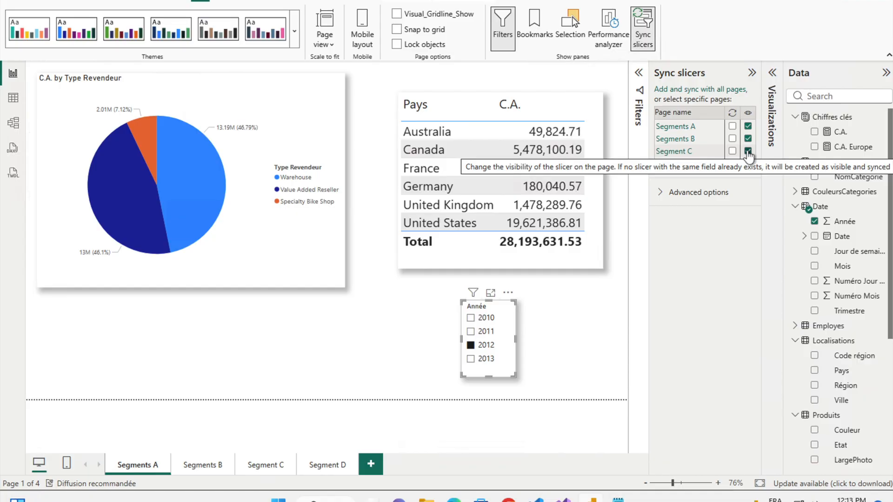
# Step: Toggle the Année slicer's visibility on Segment C off and back on, and enable its syncing on Segments A and Segments B
pyautogui.click(747, 152)
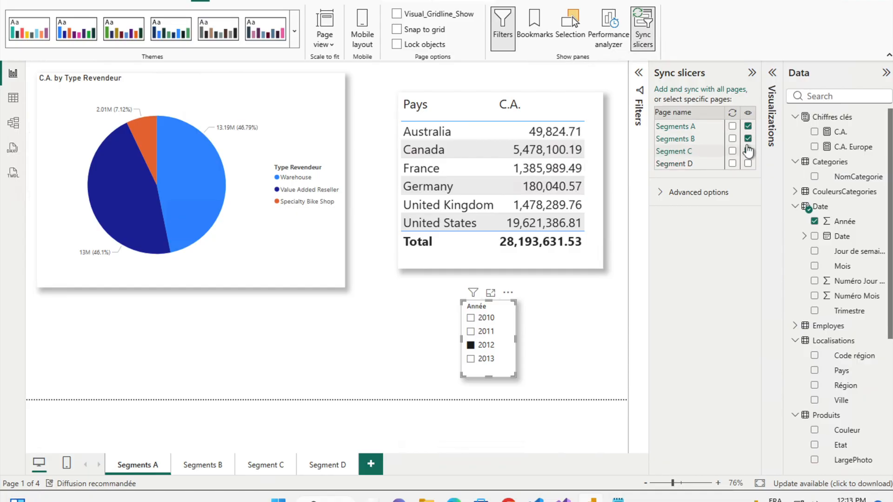
pyautogui.click(747, 150)
pyautogui.click(732, 127)
pyautogui.click(732, 150)
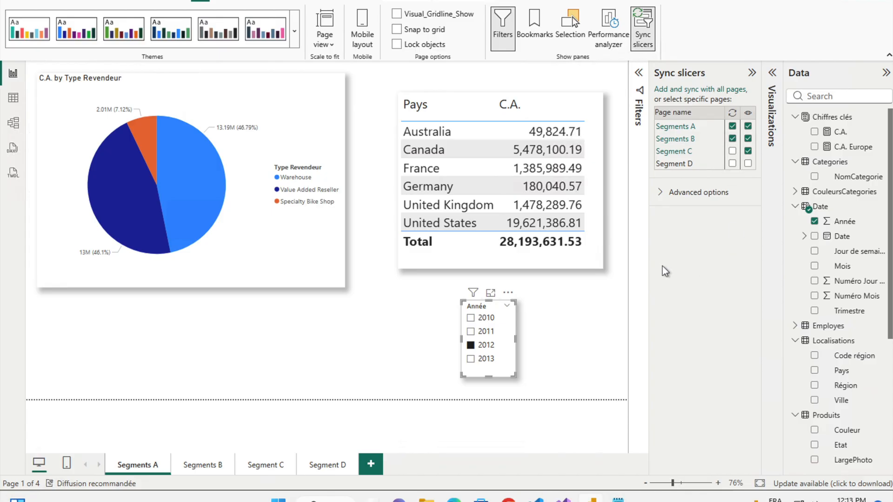
# Step: Test the sync by selecting 2013 on Segments A and 2010 on Segments B, and compare the result on Segments A and Segment C
pyautogui.click(471, 359)
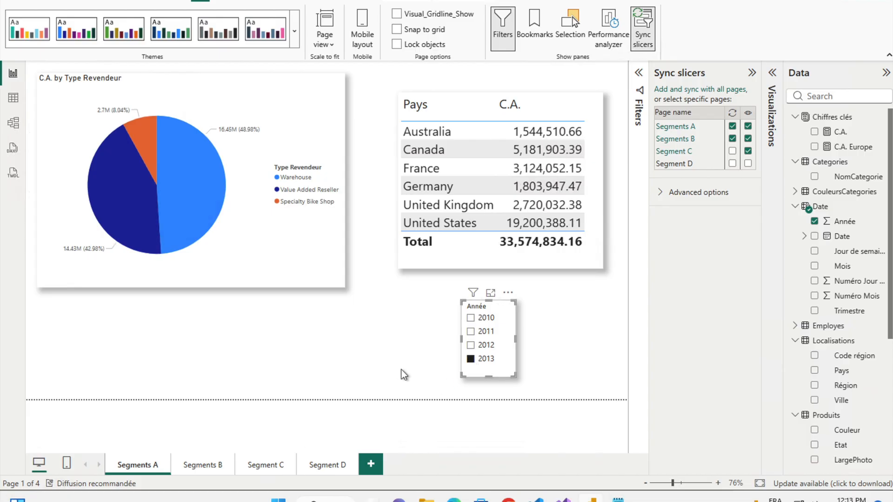
pyautogui.click(201, 465)
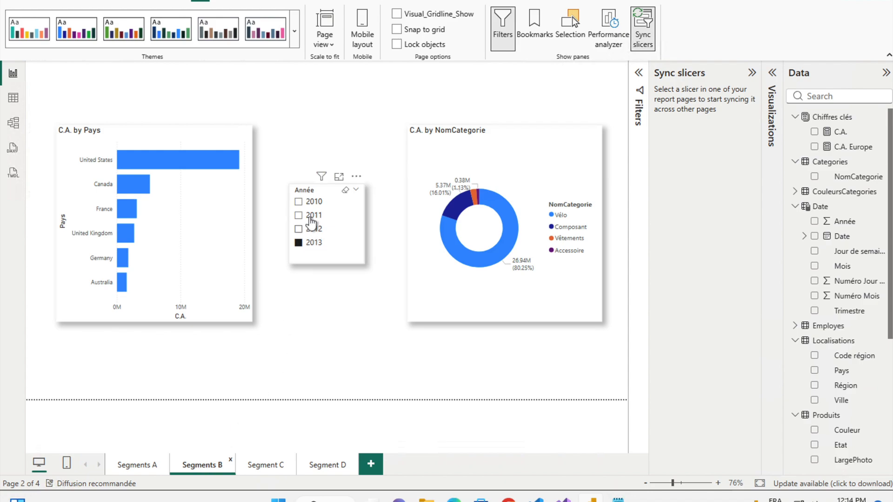
pyautogui.click(299, 202)
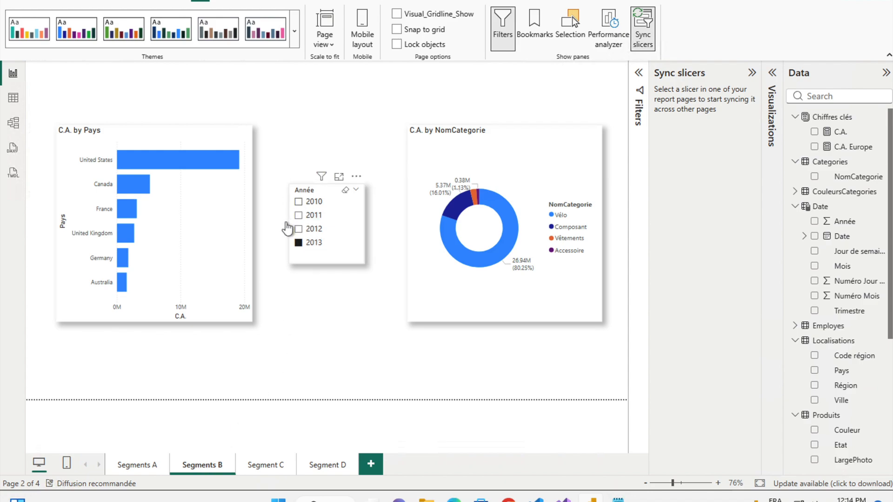
pyautogui.click(138, 467)
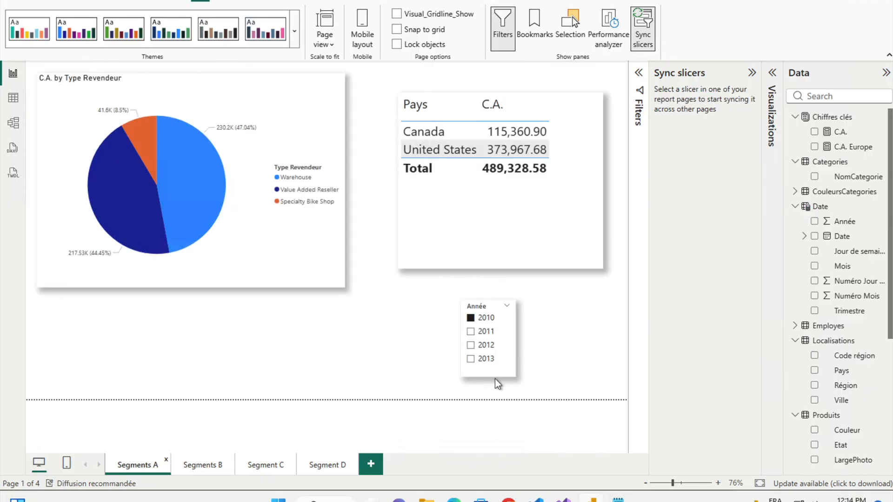
pyautogui.click(261, 467)
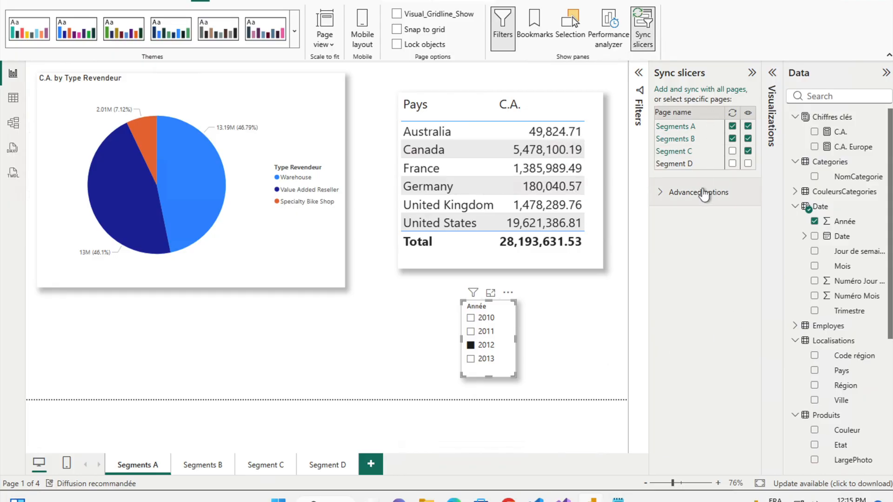
# Step: Sync the Année slicer with Segment C too, and hide it on the Segments B and Segment C pages
pyautogui.click(732, 152)
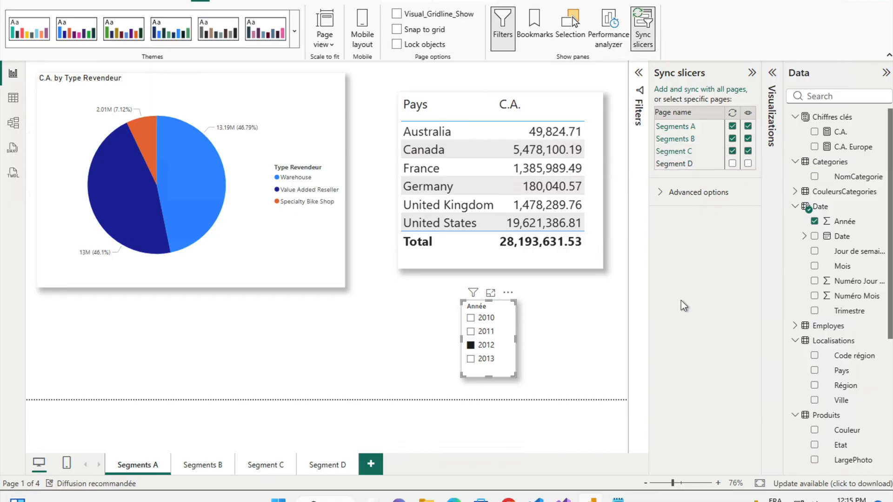
pyautogui.click(747, 151)
pyautogui.click(747, 139)
# Step: Filter Segments A to 2010 and examine how the hidden synced slicer affects the visuals on Segments B and Segment C
pyautogui.click(471, 318)
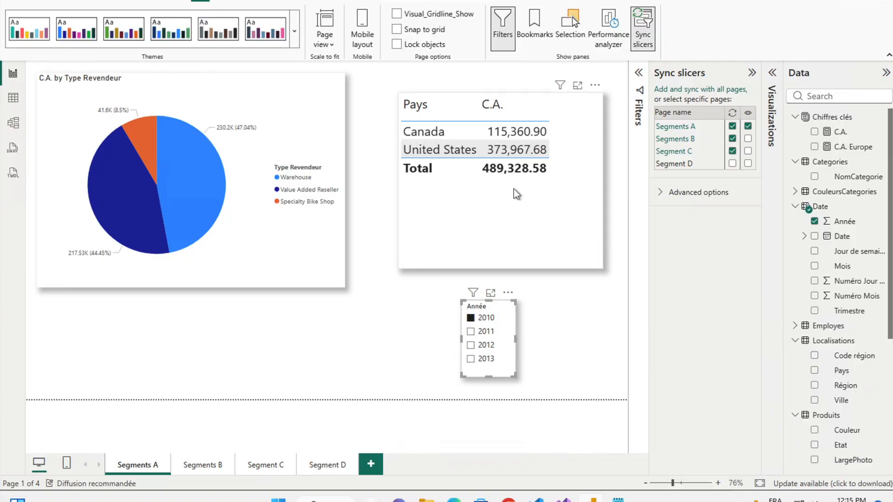
pyautogui.click(197, 465)
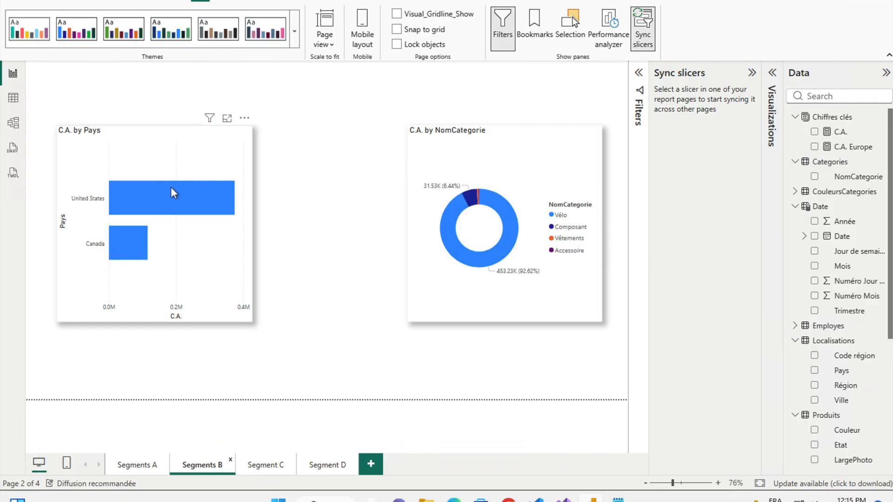
pyautogui.moveTo(168, 188)
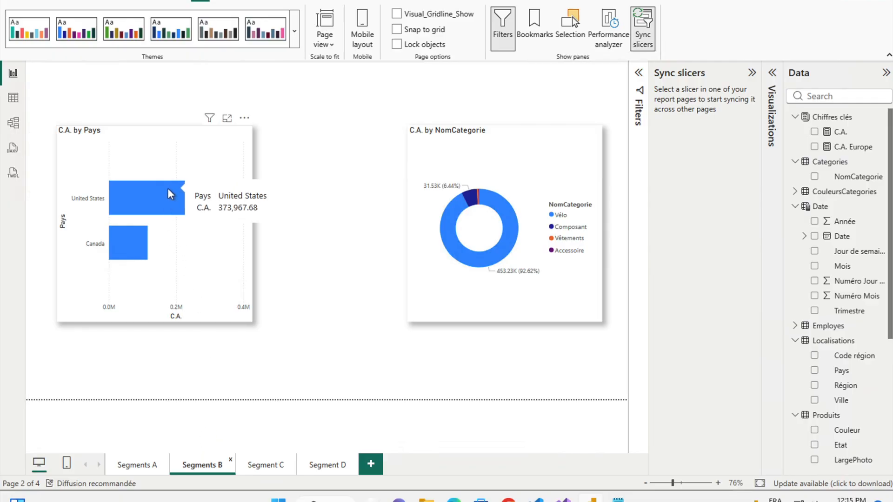
pyautogui.moveTo(130, 236)
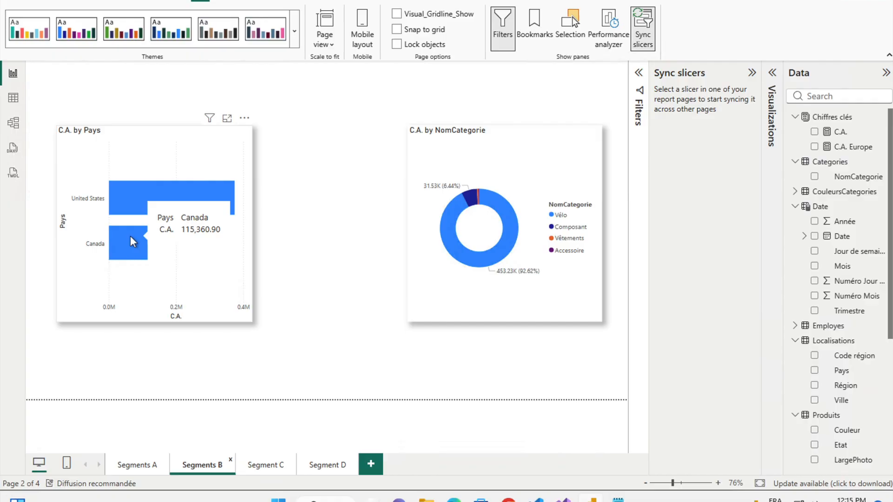
pyautogui.moveTo(140, 200)
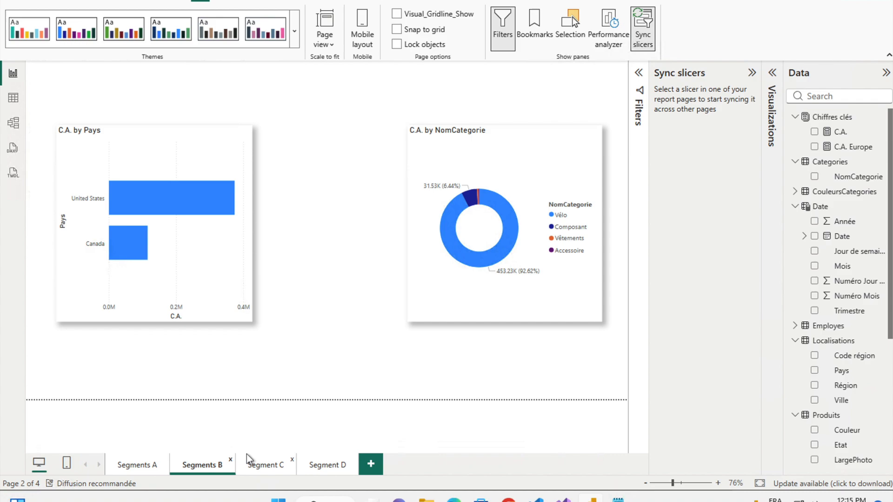
pyautogui.click(272, 465)
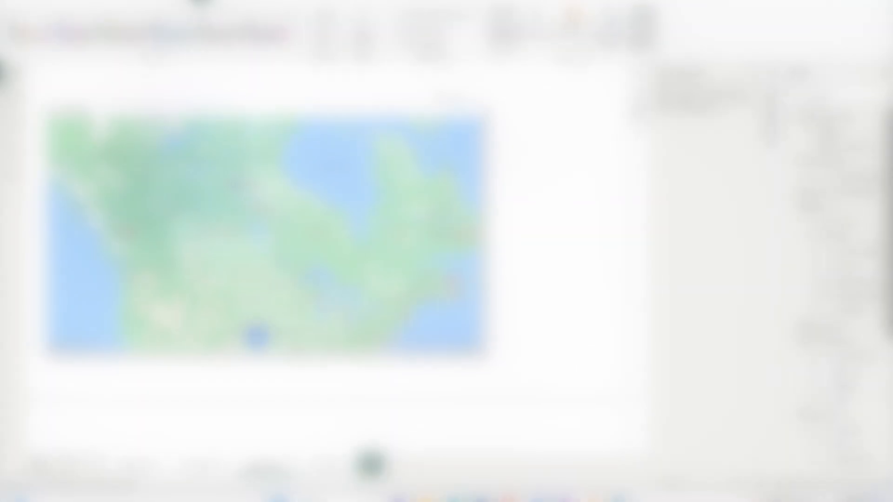
# Step: Return to Segments A, set the Année slicer to 2012 and copy the slicer visual
pyautogui.click(144, 466)
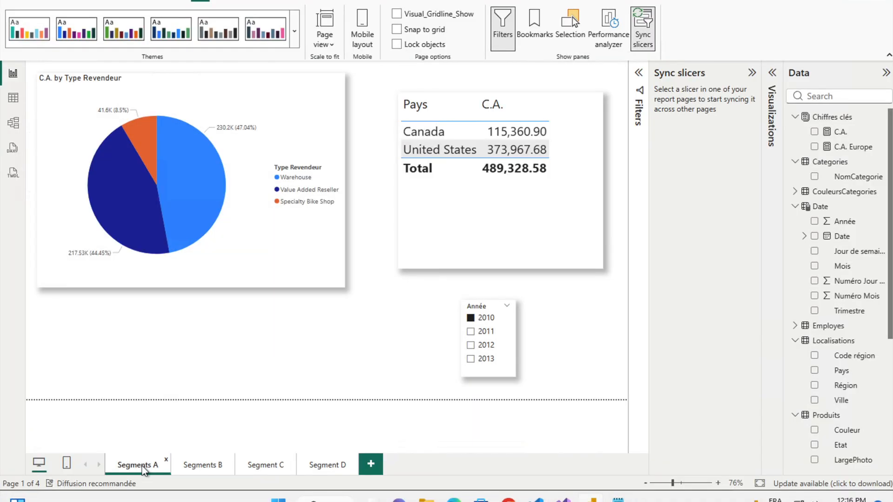
pyautogui.click(507, 341)
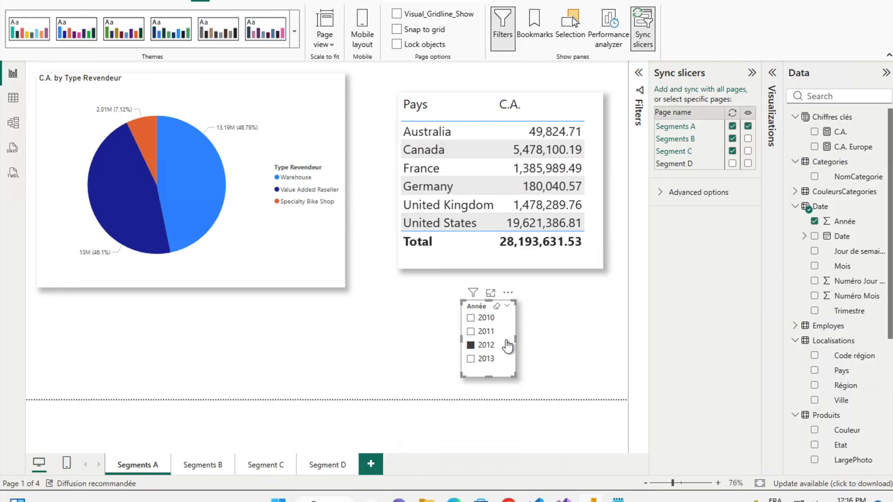
pyautogui.rightClick(508, 346)
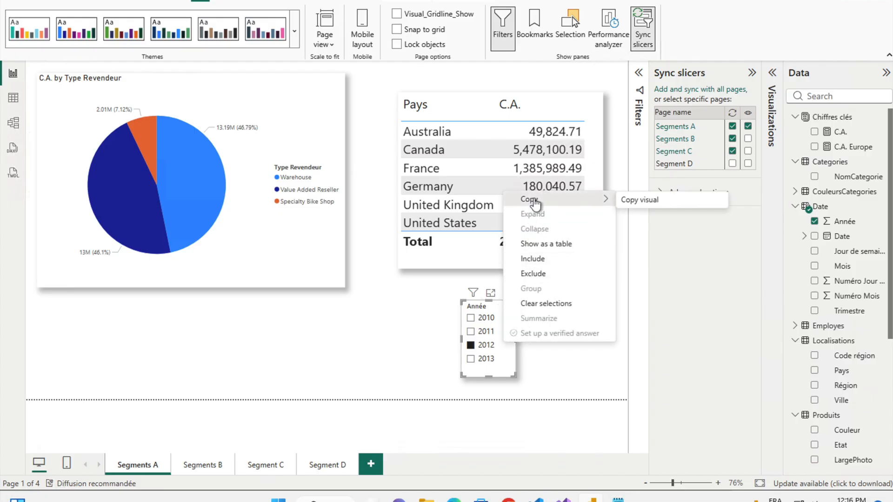
pyautogui.click(642, 199)
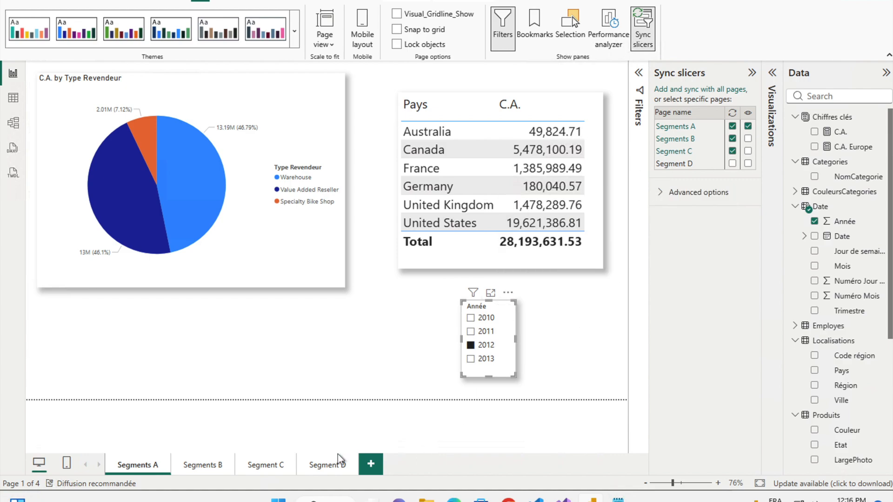
# Step: Paste the slicer on Segment D as a synced visual beside the C.A. card, and hide it on that page
pyautogui.click(332, 468)
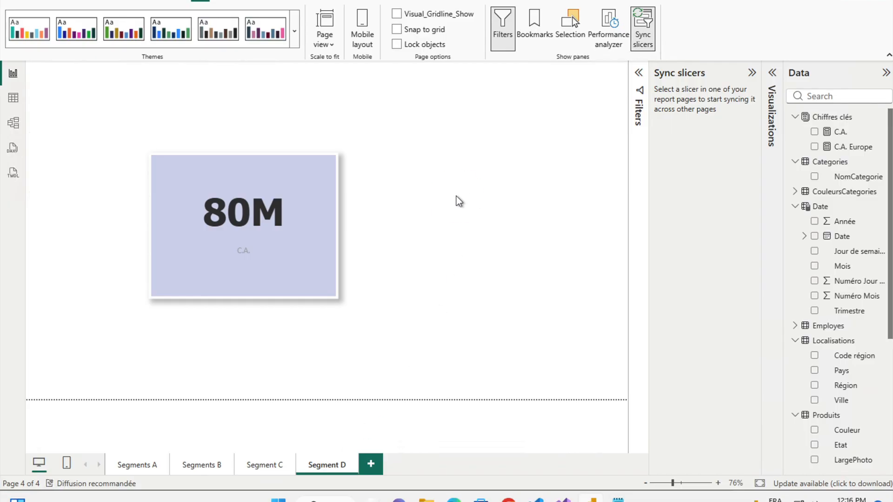
pyautogui.hotkey('ctrl', 'v')
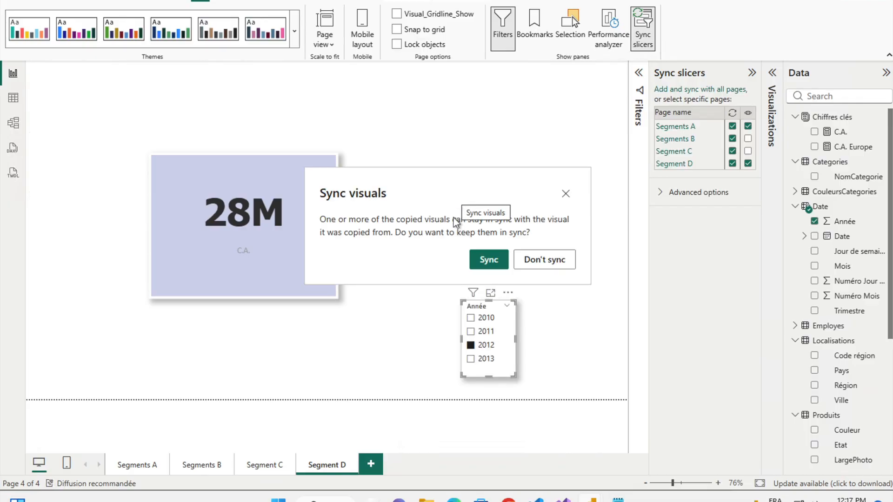
pyautogui.click(497, 265)
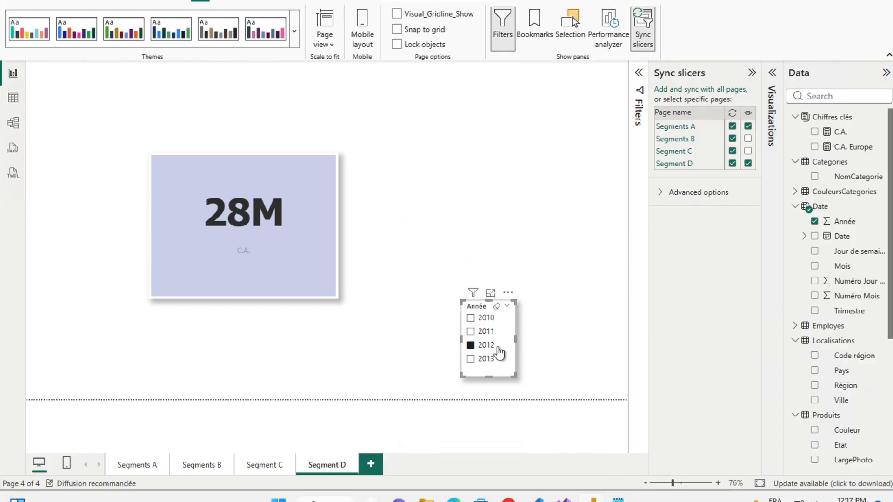
pyautogui.moveTo(507, 337); pyautogui.dragTo(508, 226)
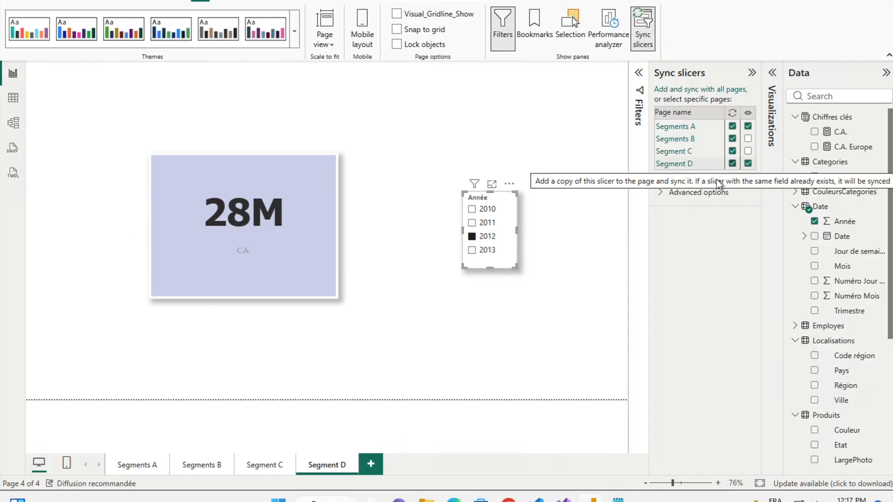
pyautogui.click(747, 164)
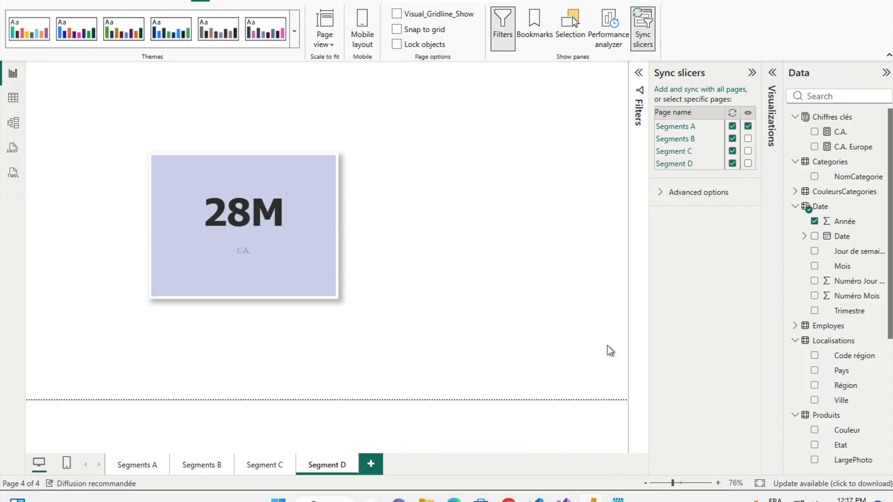
# Step: Select 2011 in the Année slicer on Segments A and check the visuals on Segments B, Segment C and Segment D
pyautogui.click(142, 463)
pyautogui.click(471, 331)
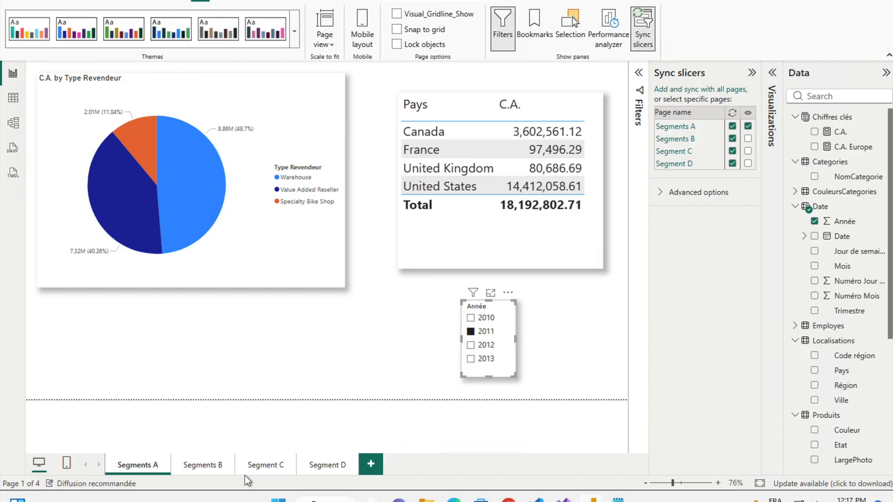
pyautogui.click(210, 464)
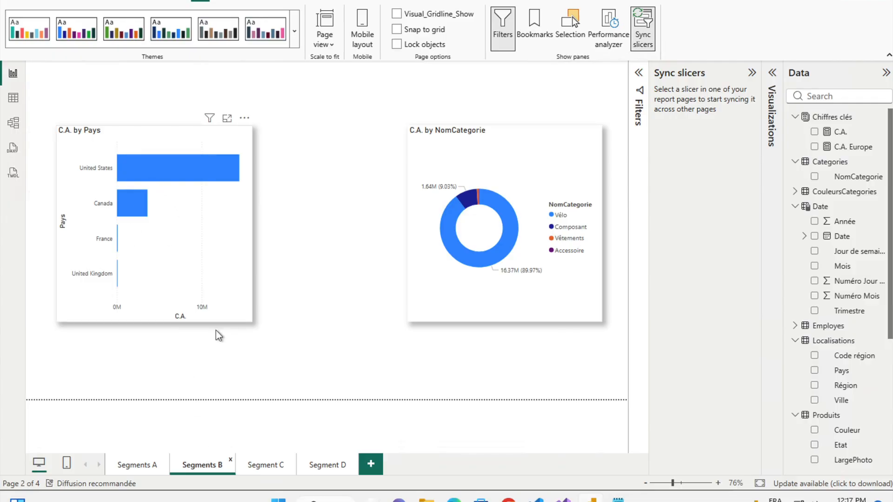
pyautogui.click(268, 468)
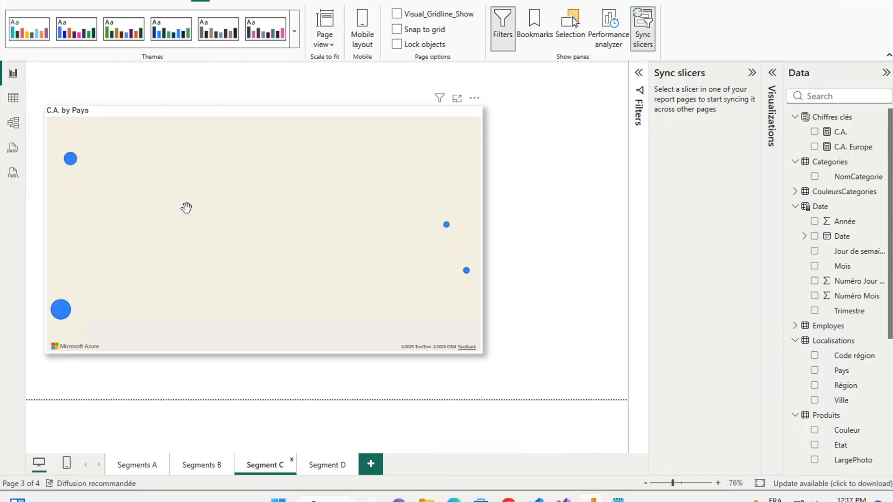
pyautogui.click(327, 465)
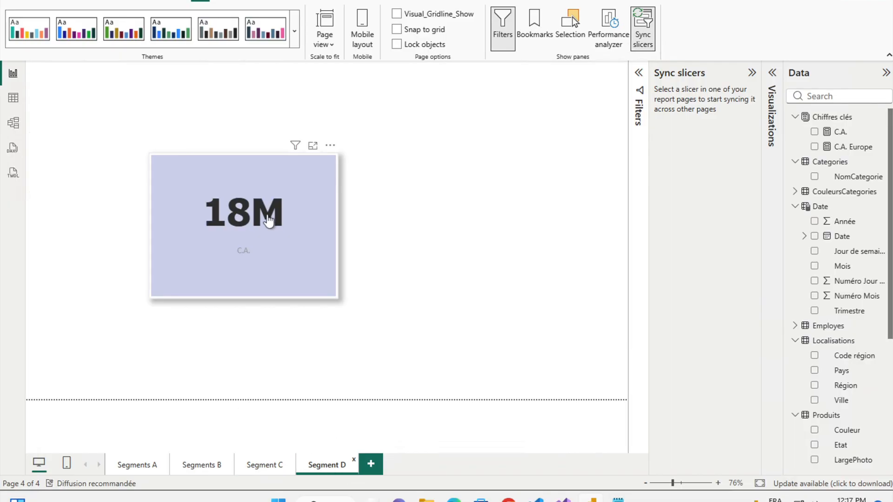